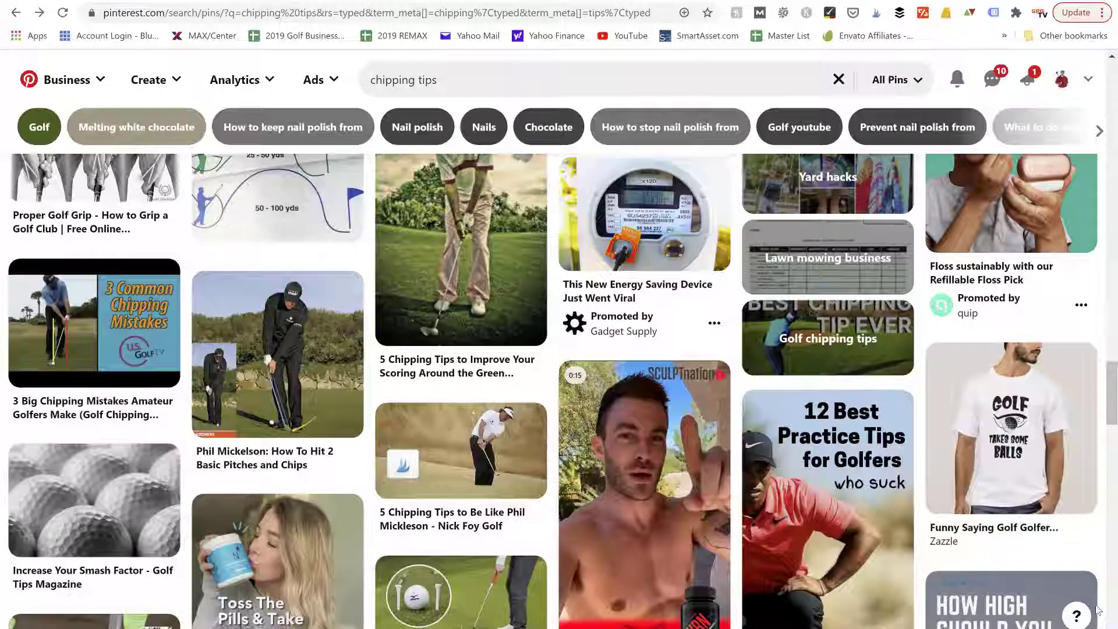
- Start a new pin for the Golf Practice Guides account via Create > Create Pin
scroll(1096, 609, down, 1)
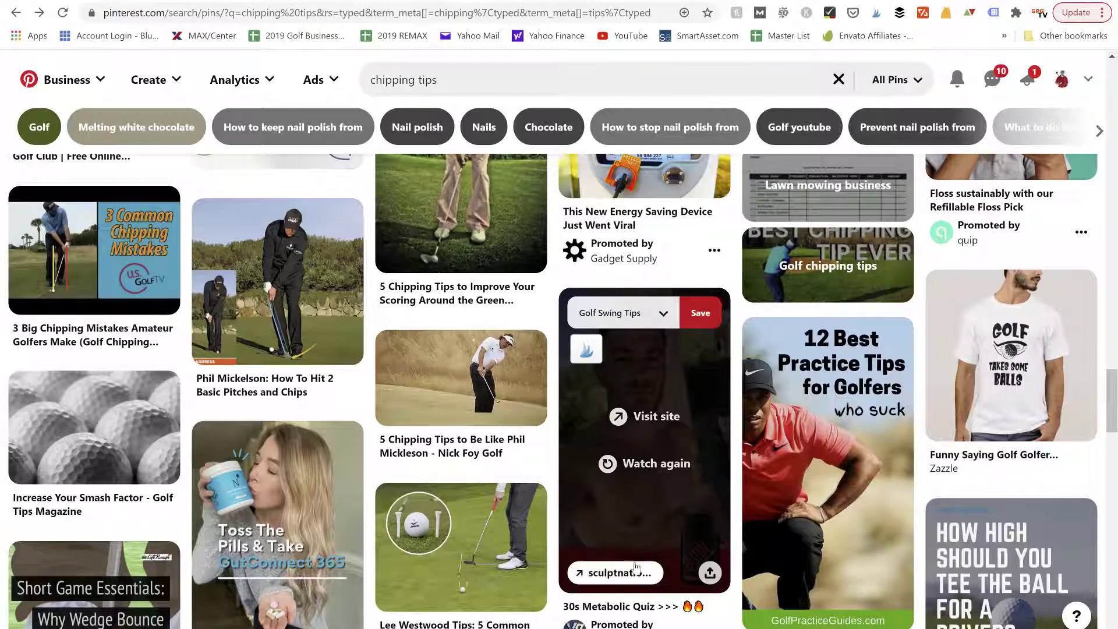
scroll(646, 370, up, 1)
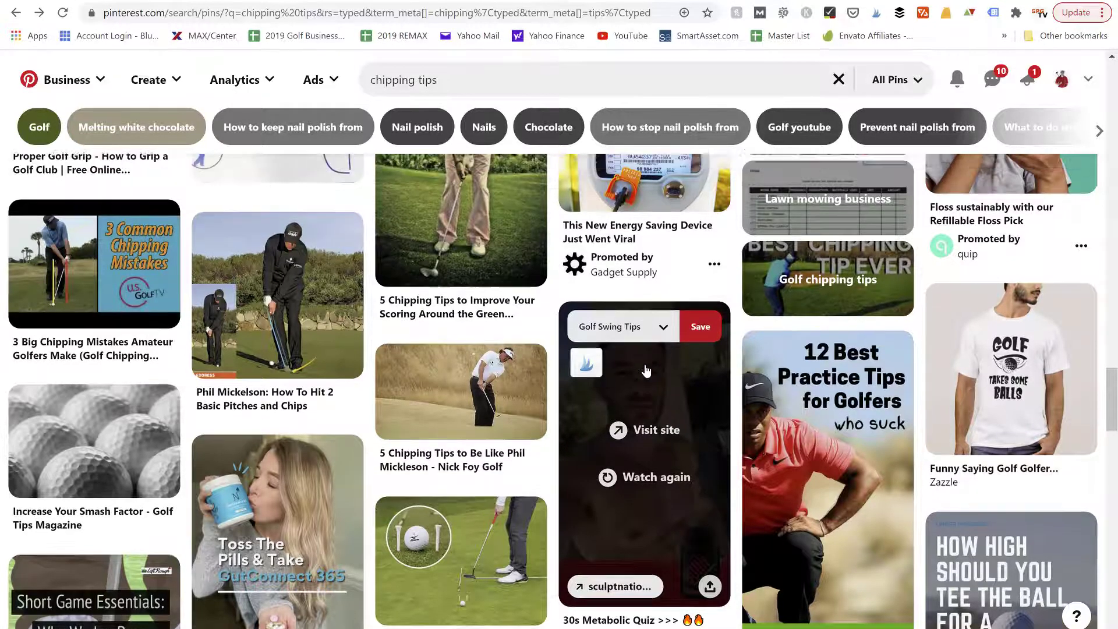
scroll(646, 370, up, 10)
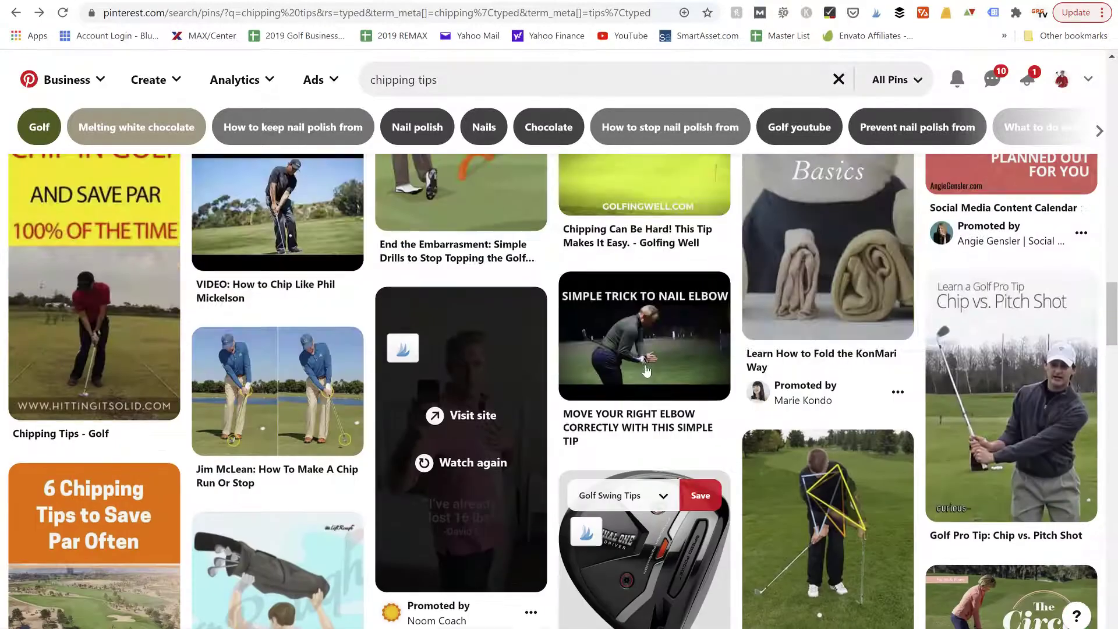
scroll(646, 370, up, 10)
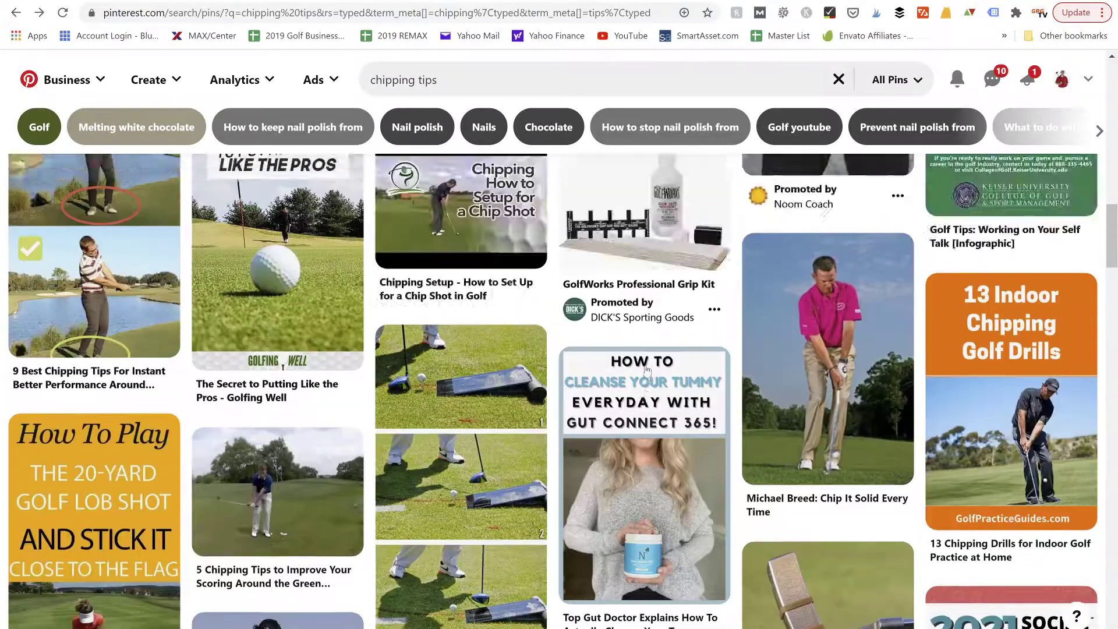
scroll(645, 370, down, 8)
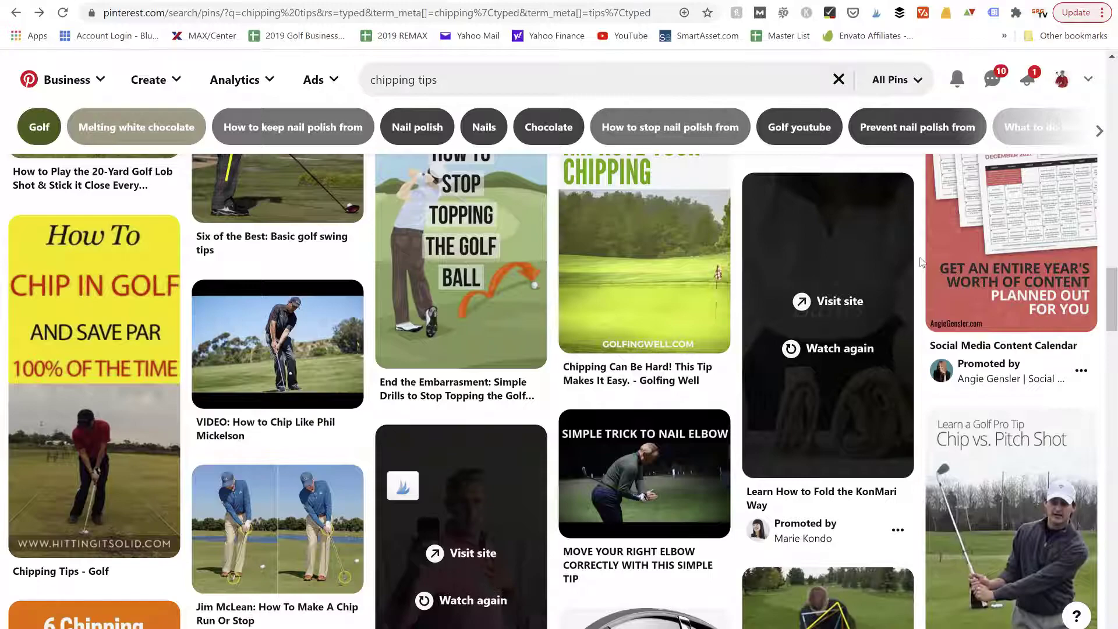
scroll(922, 261, up, 9)
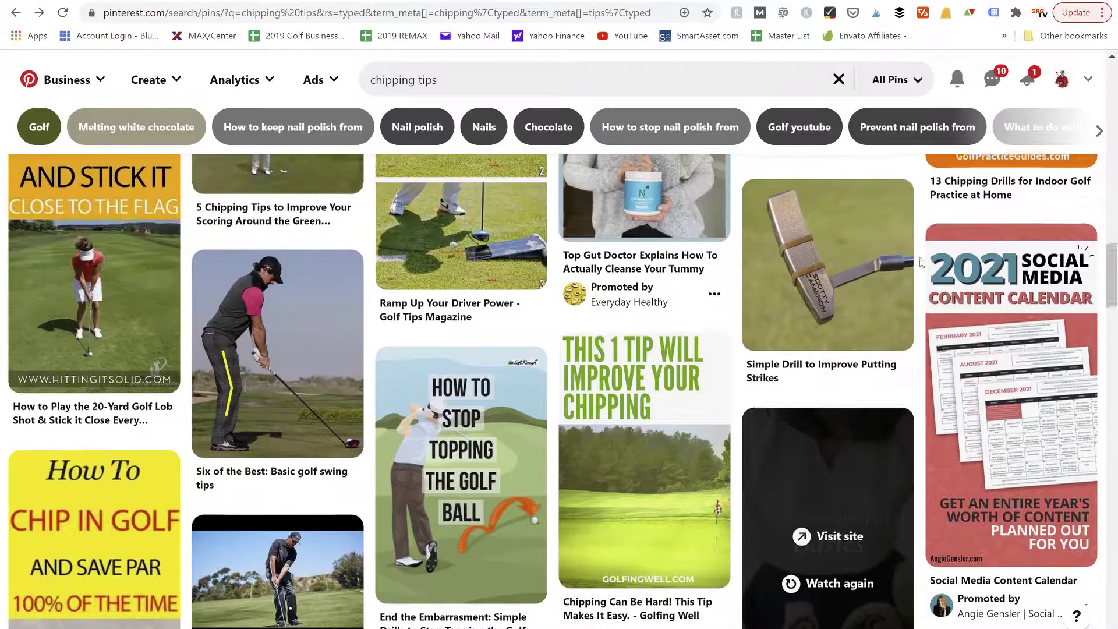
scroll(921, 262, up, 8)
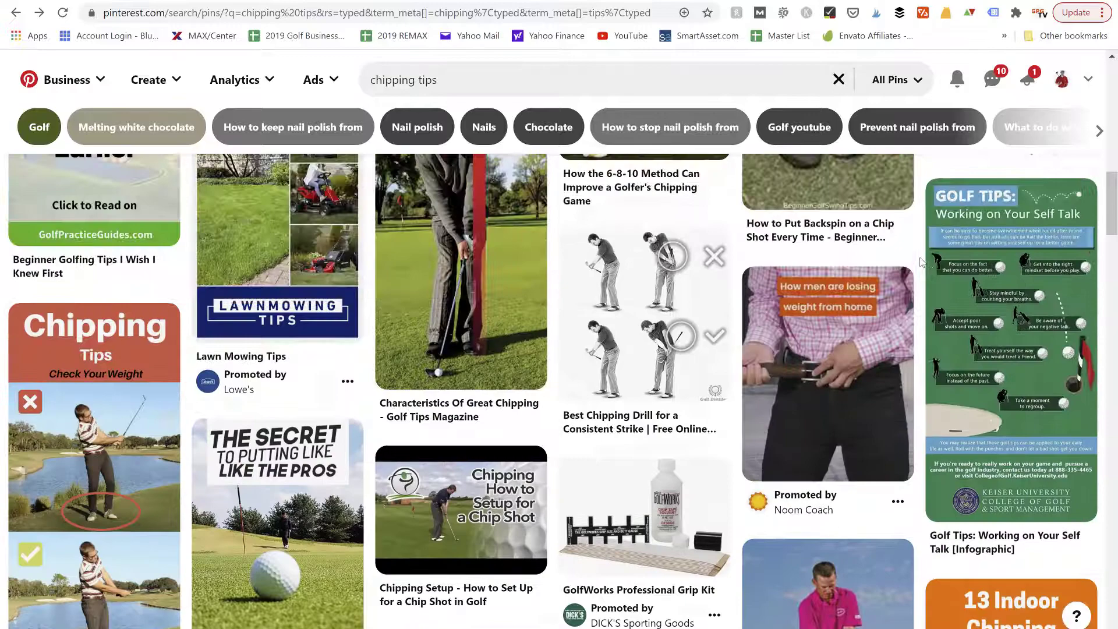
scroll(922, 261, up, 10)
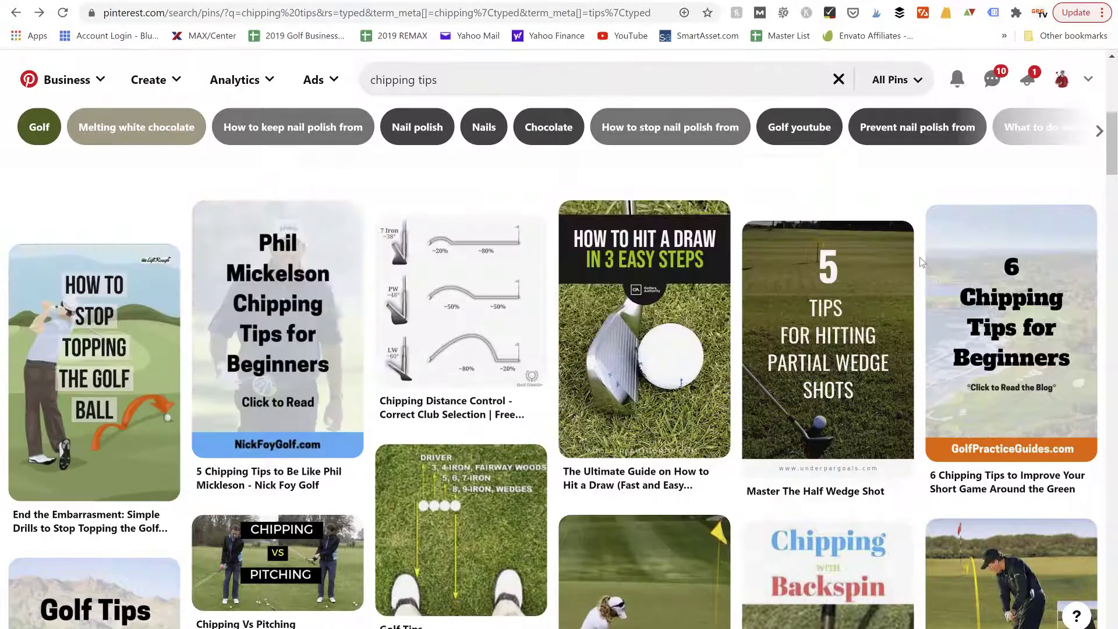
scroll(921, 261, up, 4)
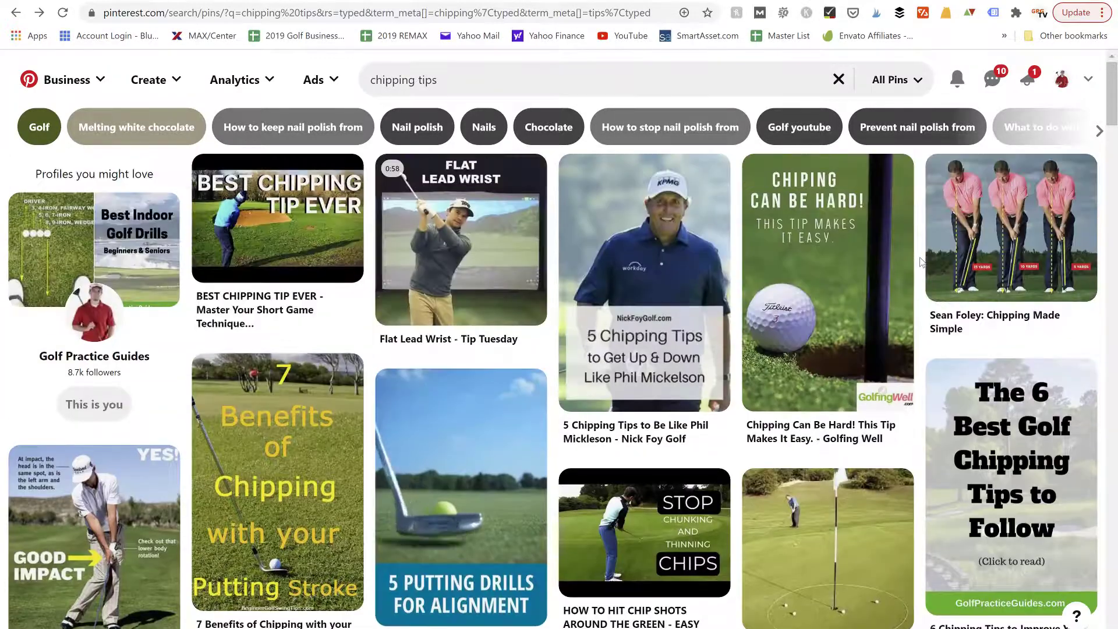
scroll(429, 221, down, 2)
mouse_move(430, 222)
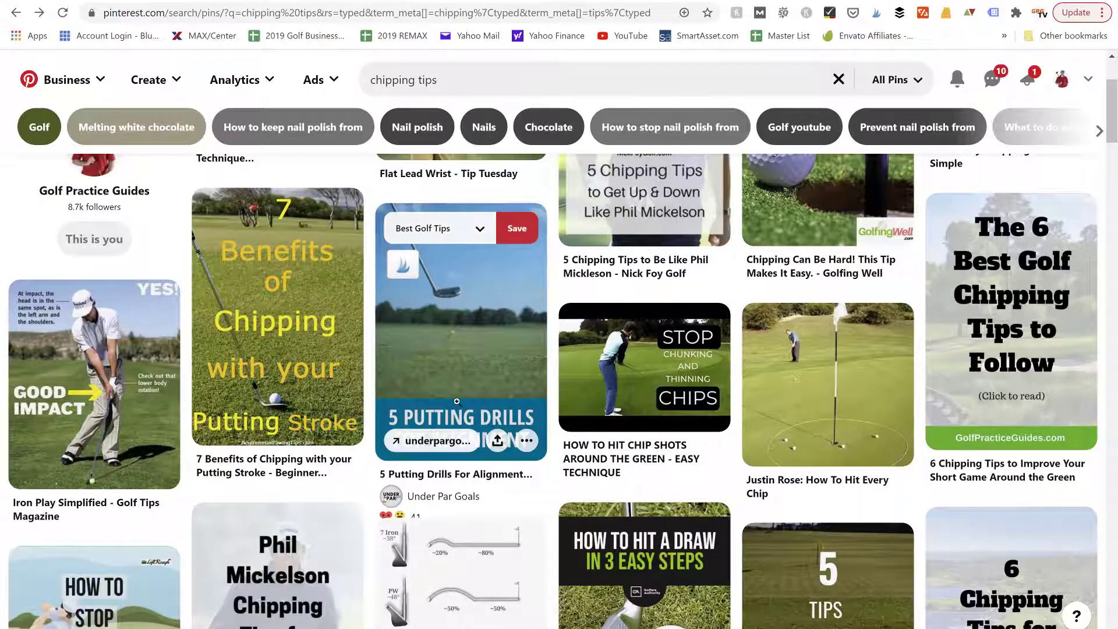
scroll(457, 402, up, 3)
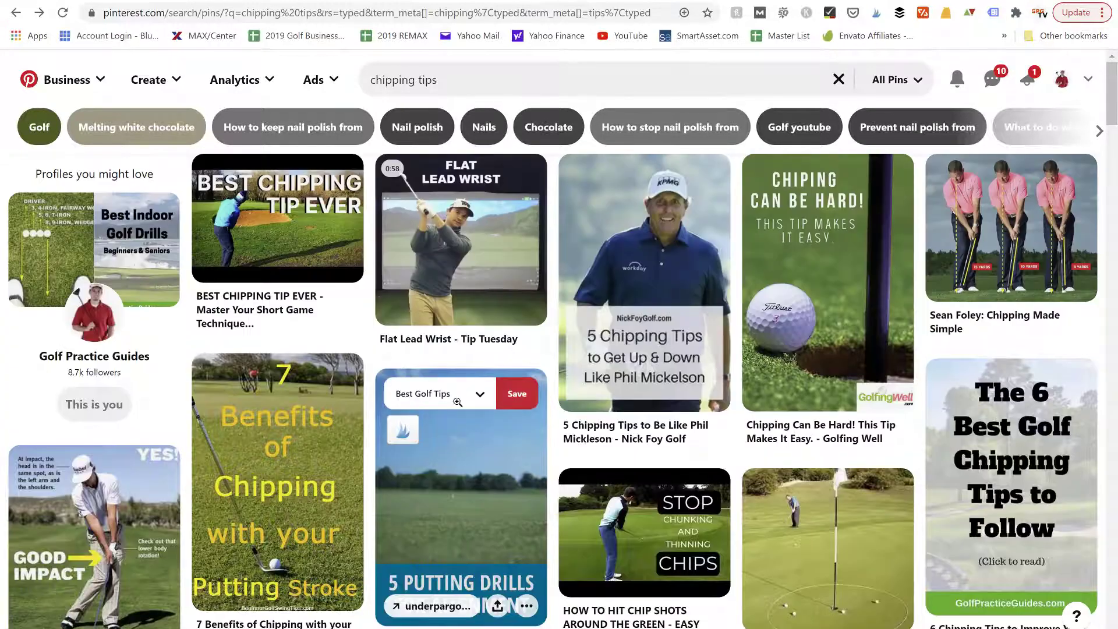
click(157, 90)
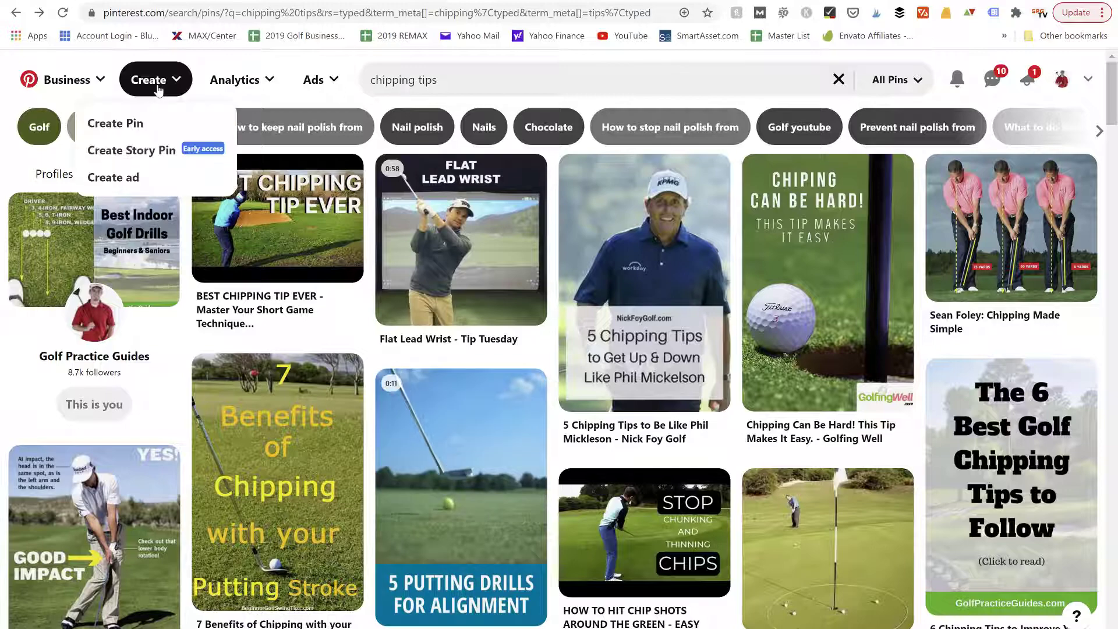
click(134, 127)
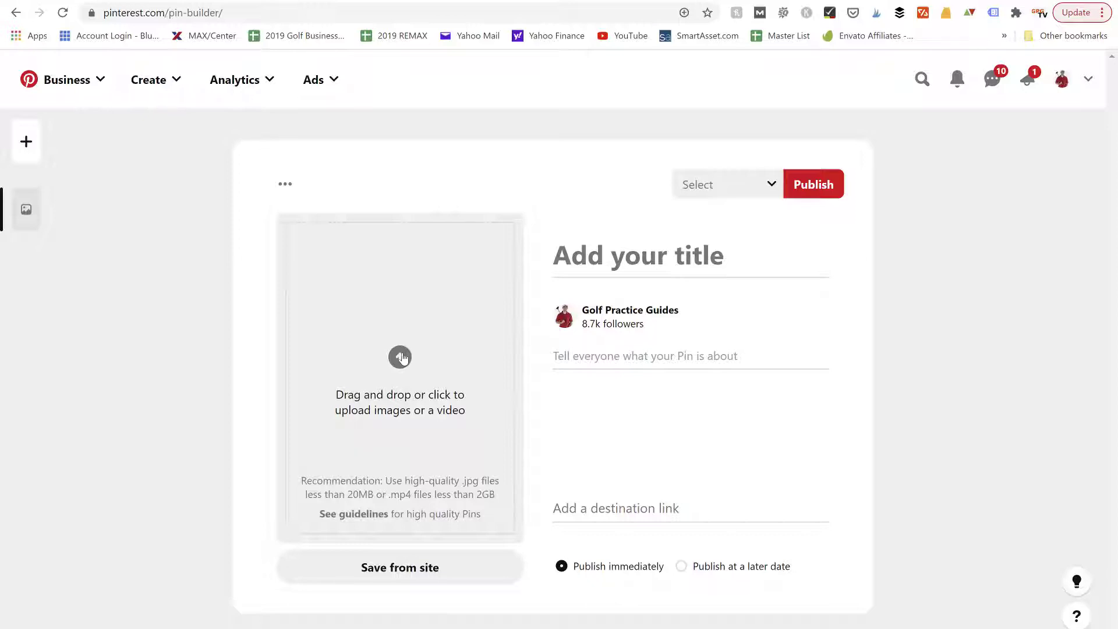
- Upload the MVI_5996 video from the Videos folder to the new pin
click(402, 358)
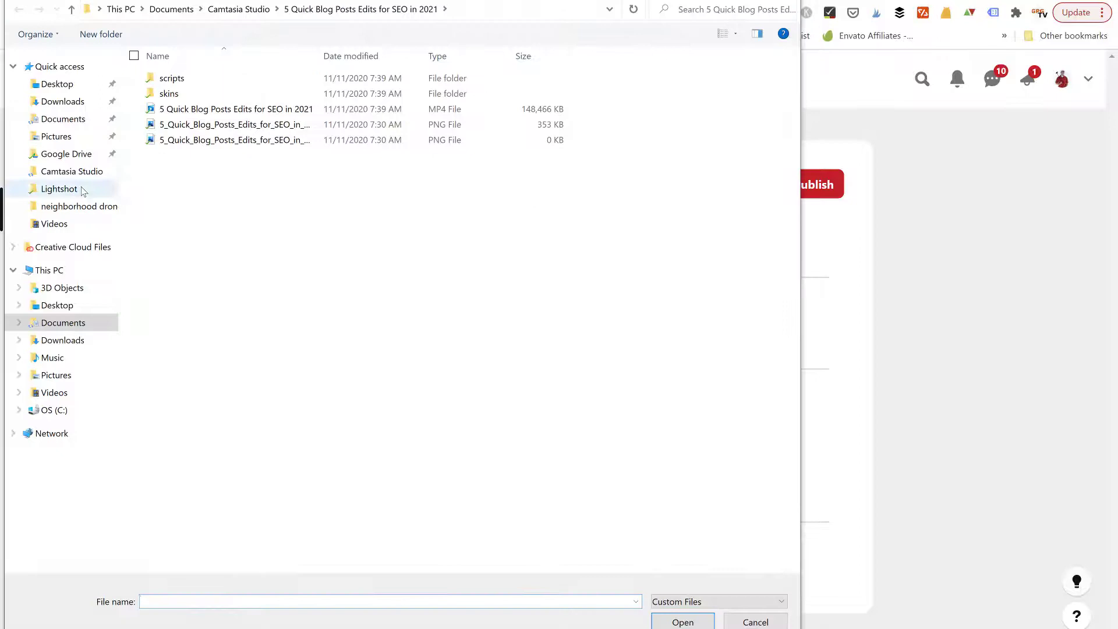
click(74, 221)
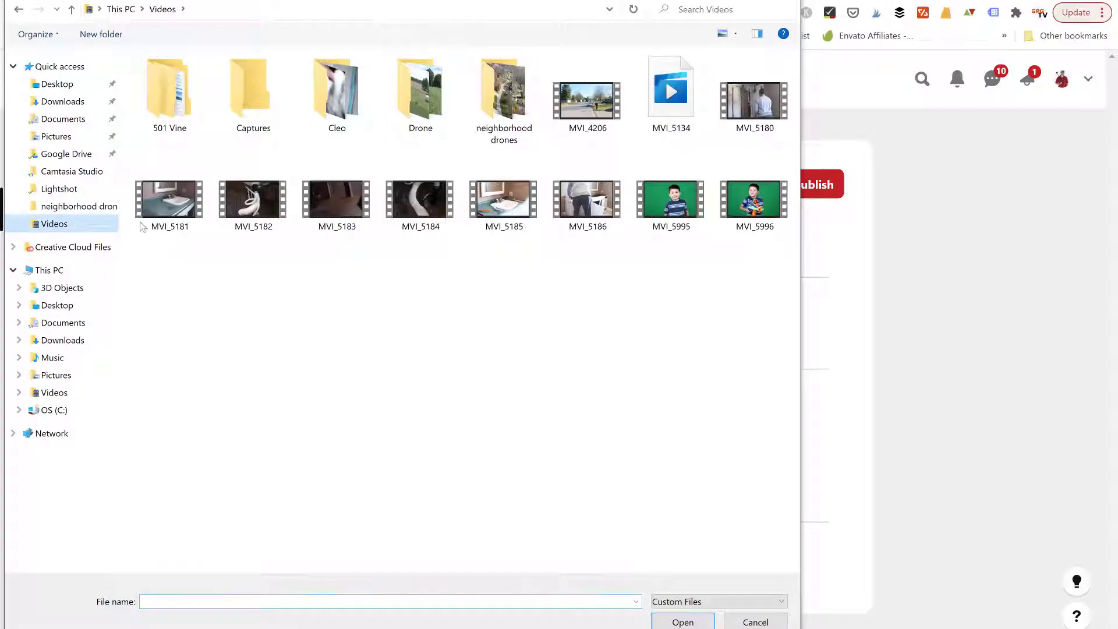
click(685, 212)
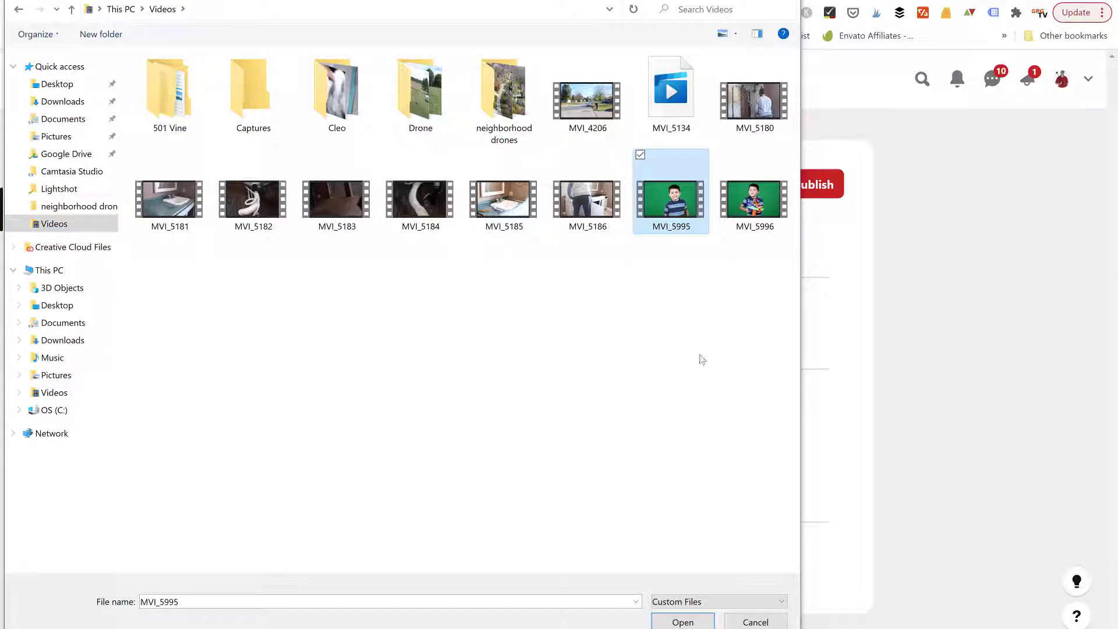
click(751, 200)
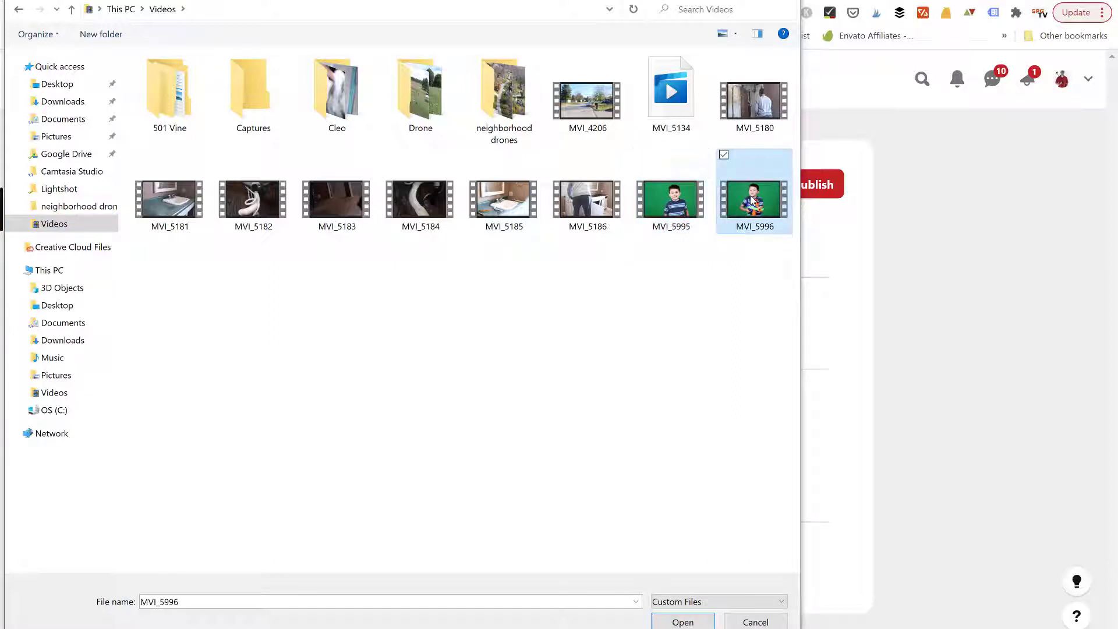
click(684, 622)
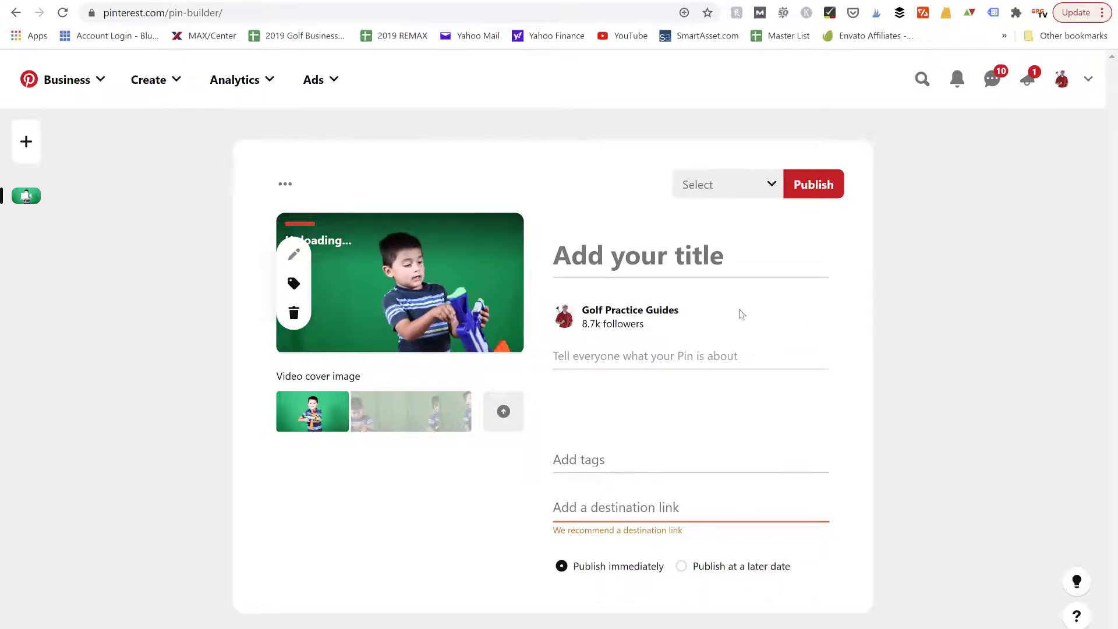
- Let the green-screen video upload while its preview plays above the cover image frames
mouse_move(431, 301)
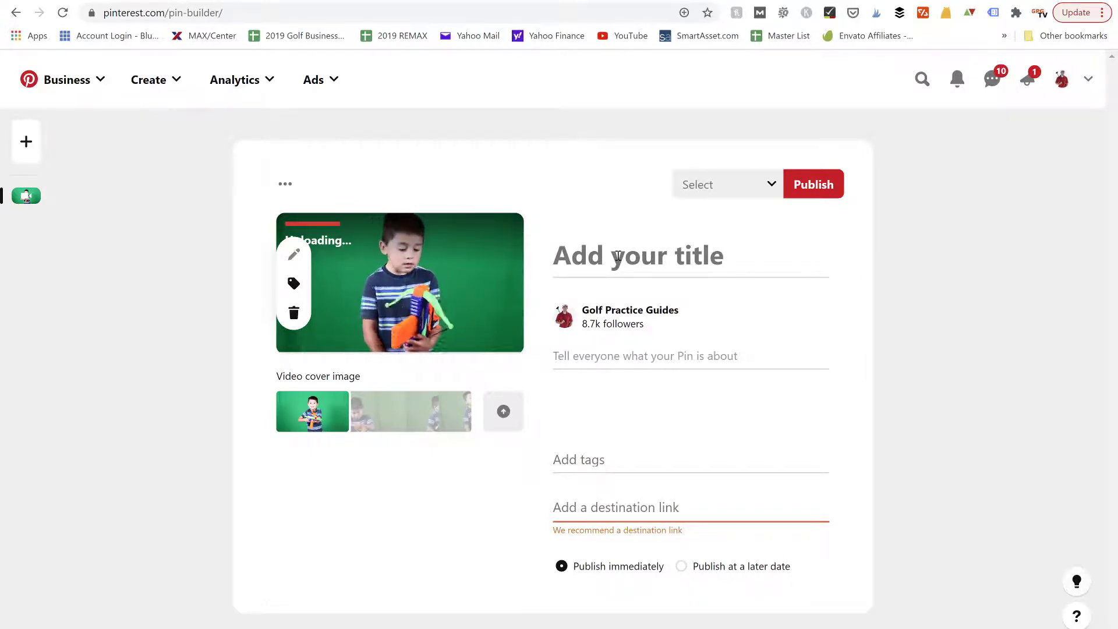
- Review the boards in the Select dropdown and dismiss it without choosing one
click(772, 190)
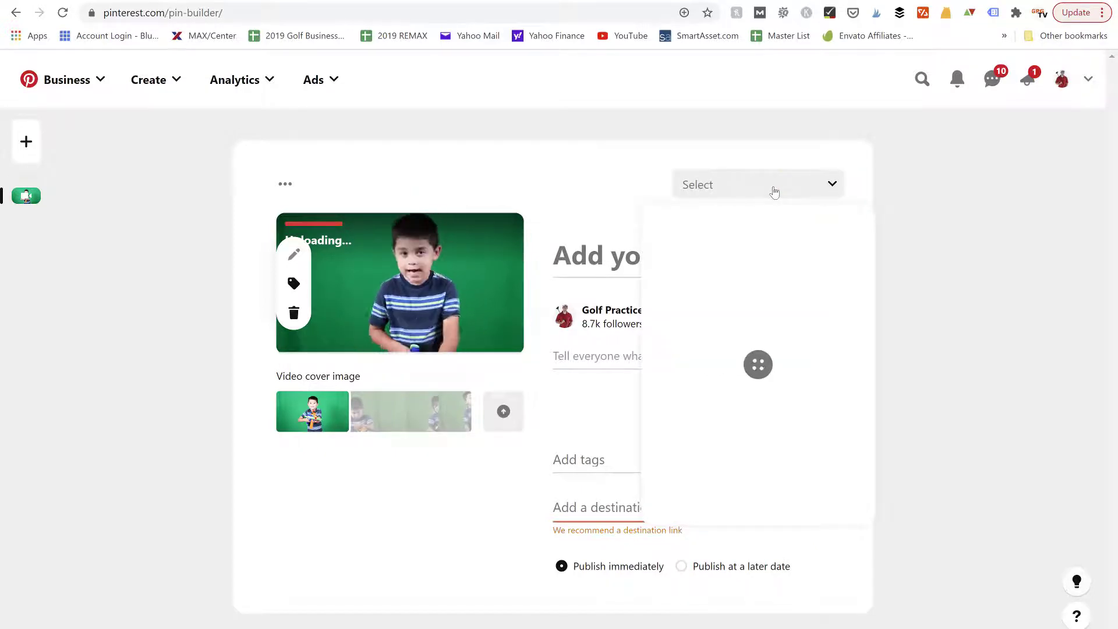
scroll(781, 369, down, 4)
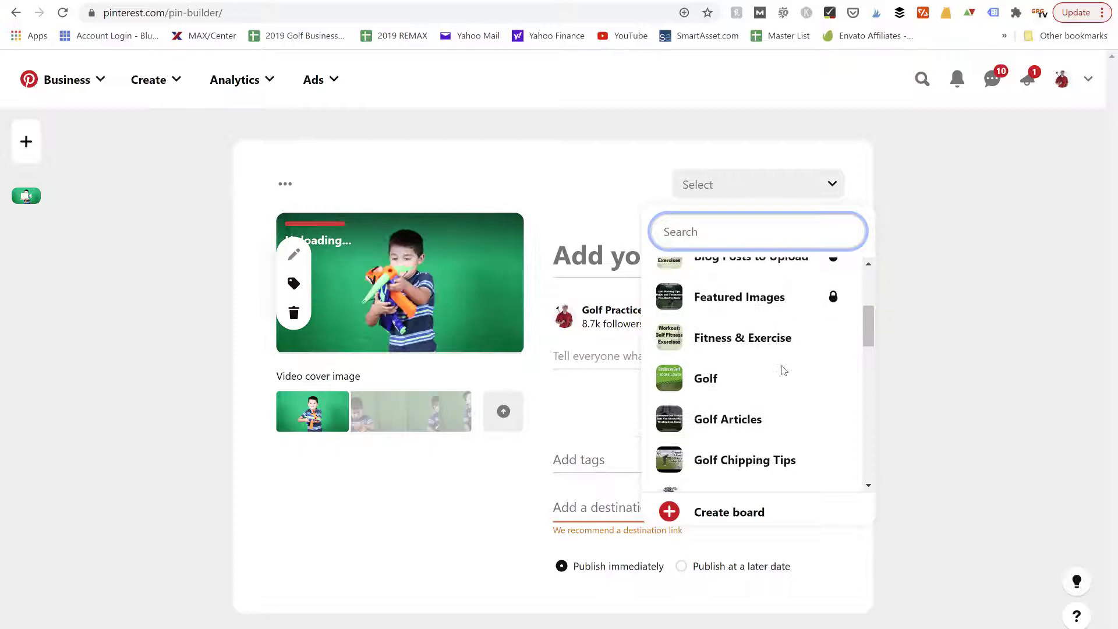
scroll(780, 375, up, 4)
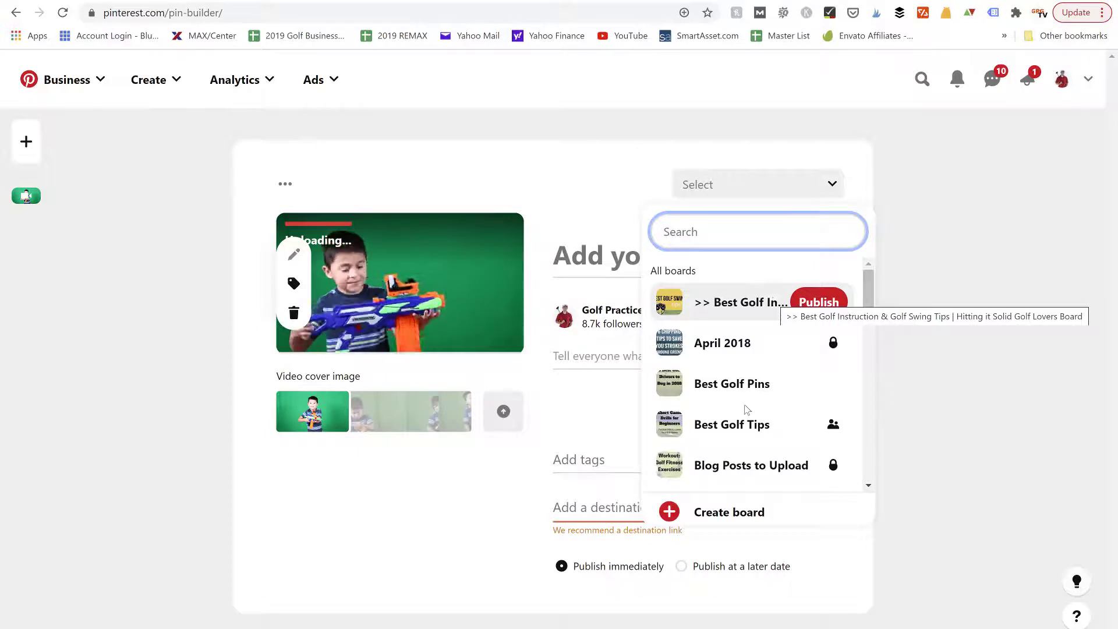
scroll(747, 411, down, 3)
scroll(747, 411, down, 2)
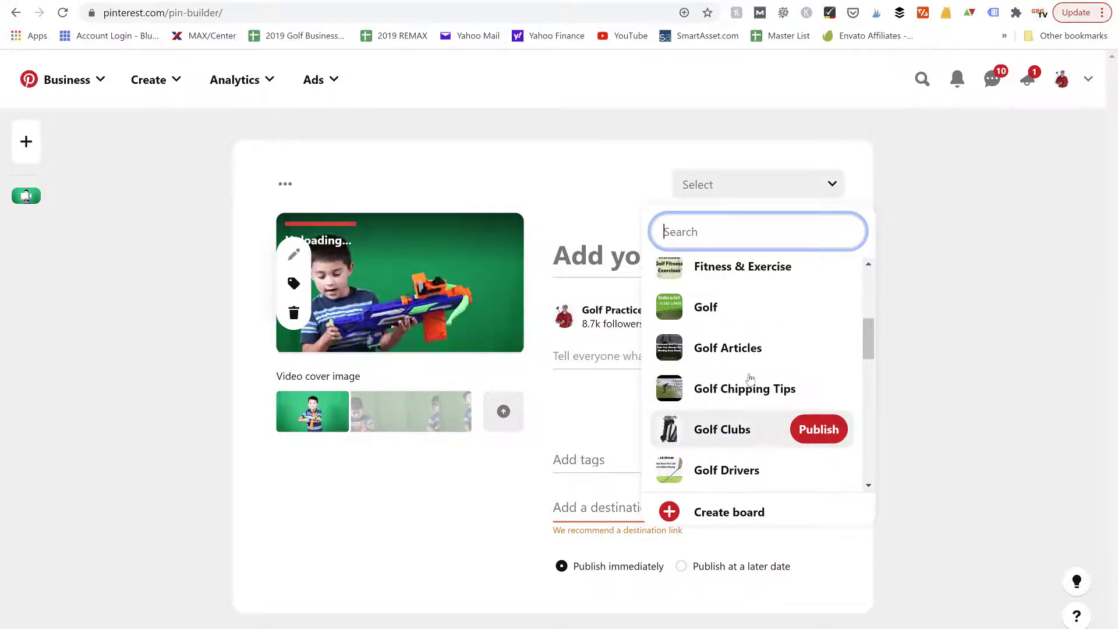
scroll(751, 384, down, 3)
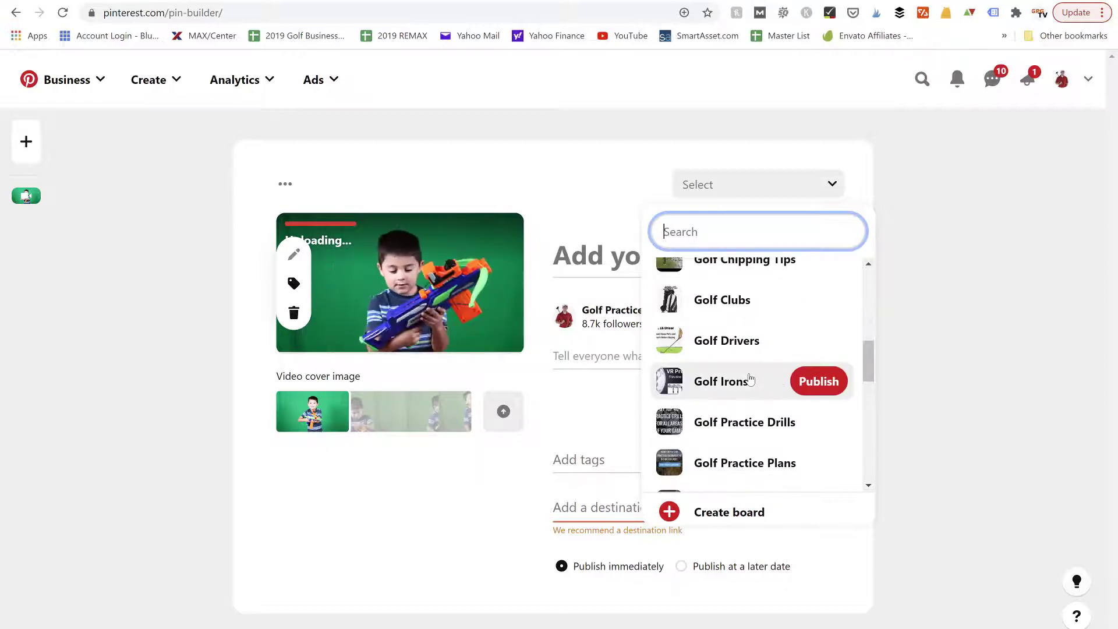
click(668, 161)
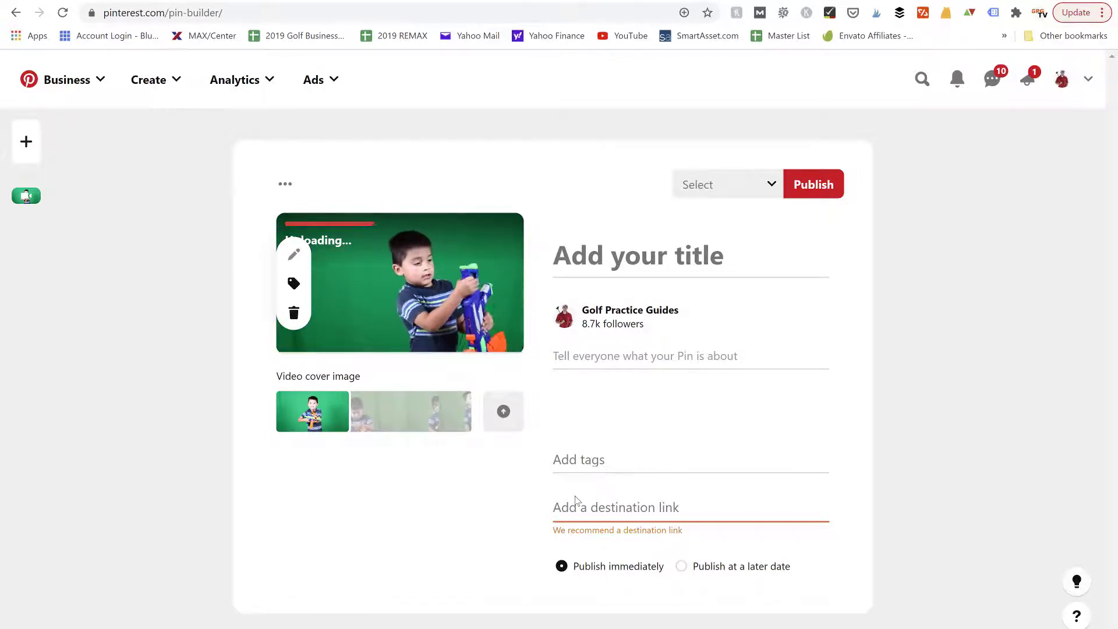
- Switch to 'Publish at a later date', showing 11/13/2020 at 12:00 PM
click(701, 568)
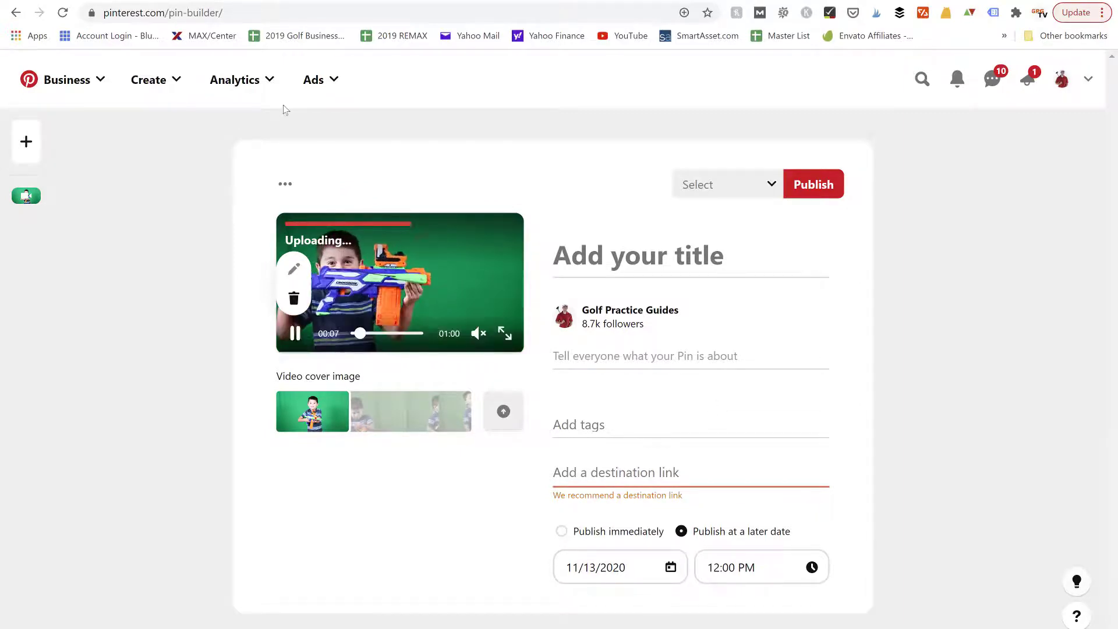
- Dismiss the Create menu and open the Business menu listing Business hub and Home feed
click(169, 87)
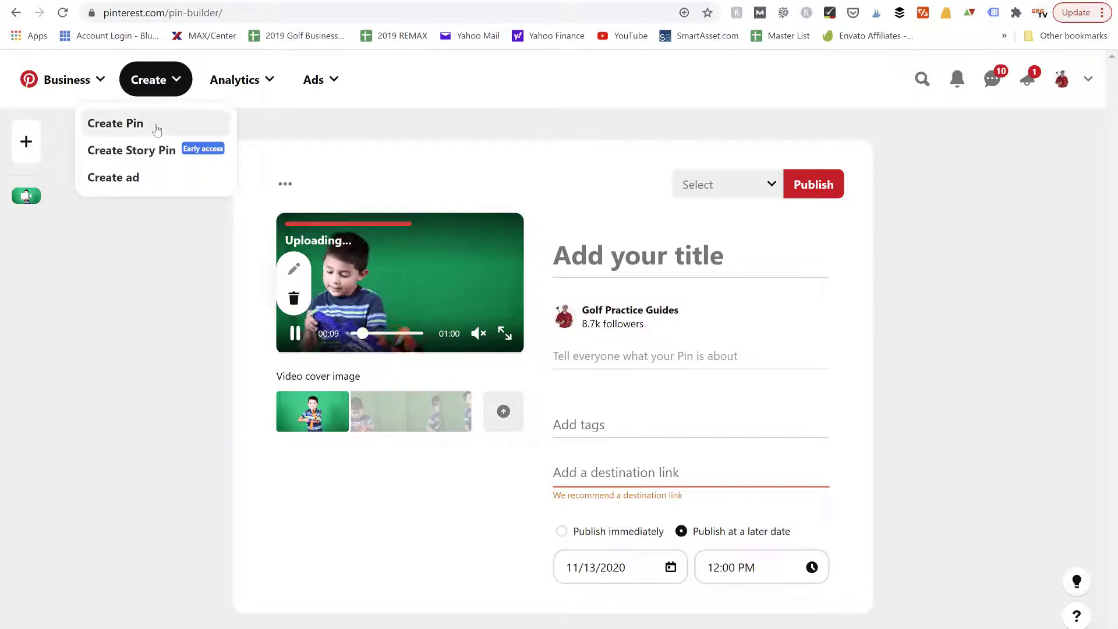
click(384, 170)
mouse_move(420, 282)
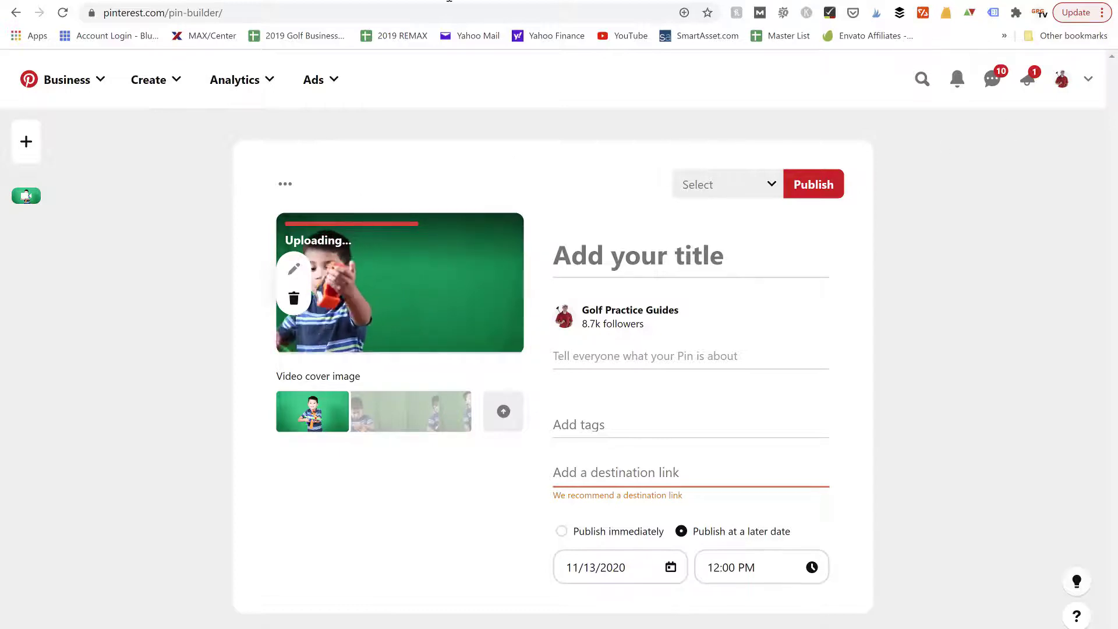
click(103, 82)
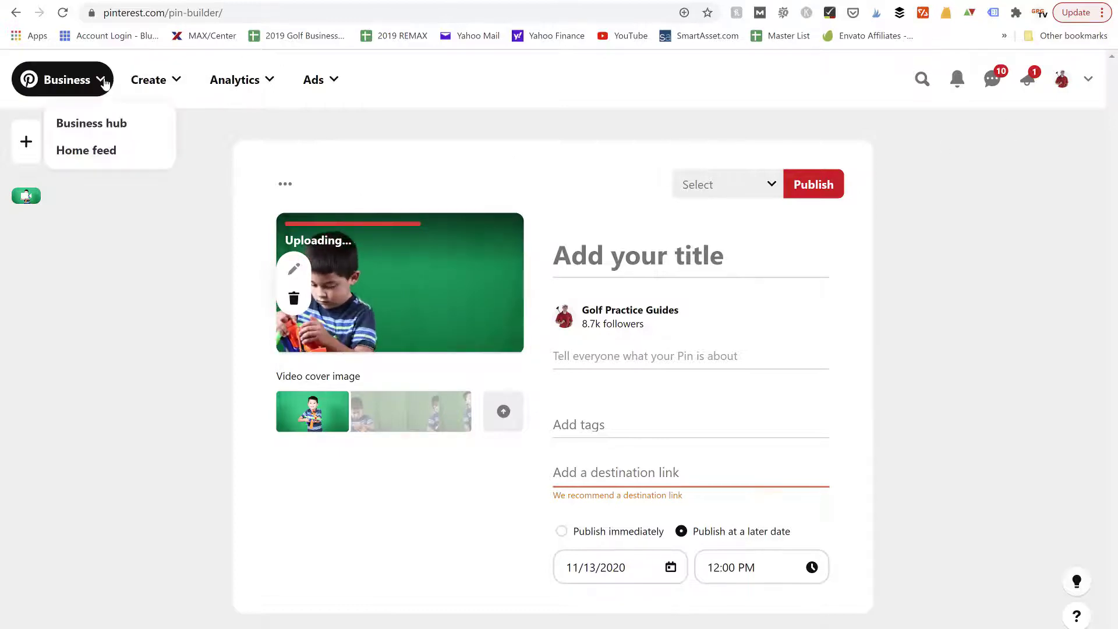
- Switch to the Home feed and browse the recommended pins before returning to the top
click(107, 156)
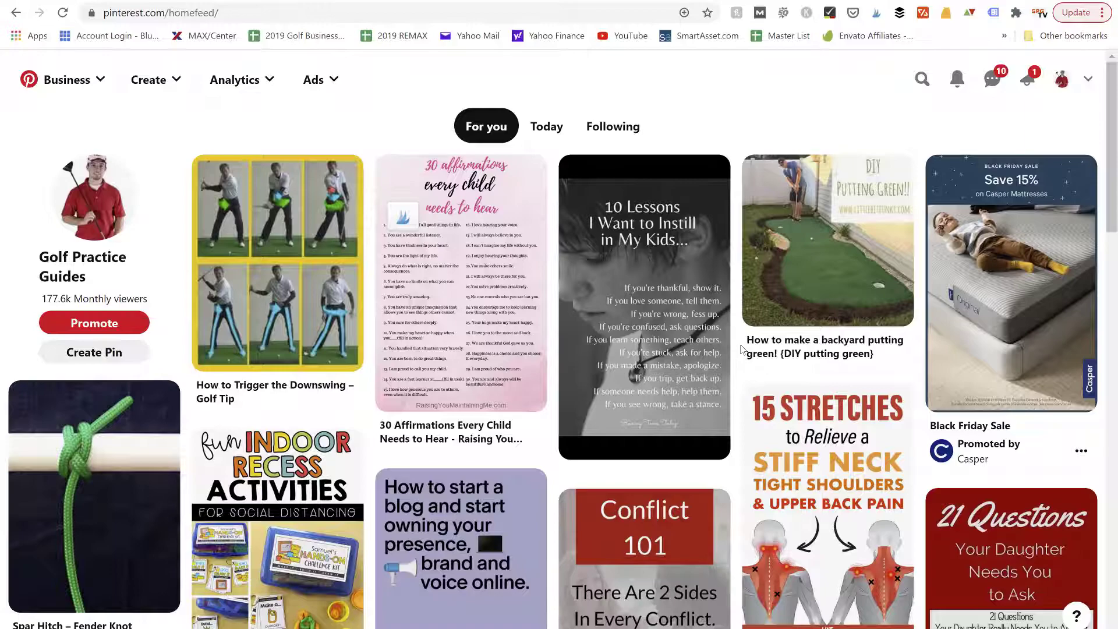
scroll(809, 360, down, 1)
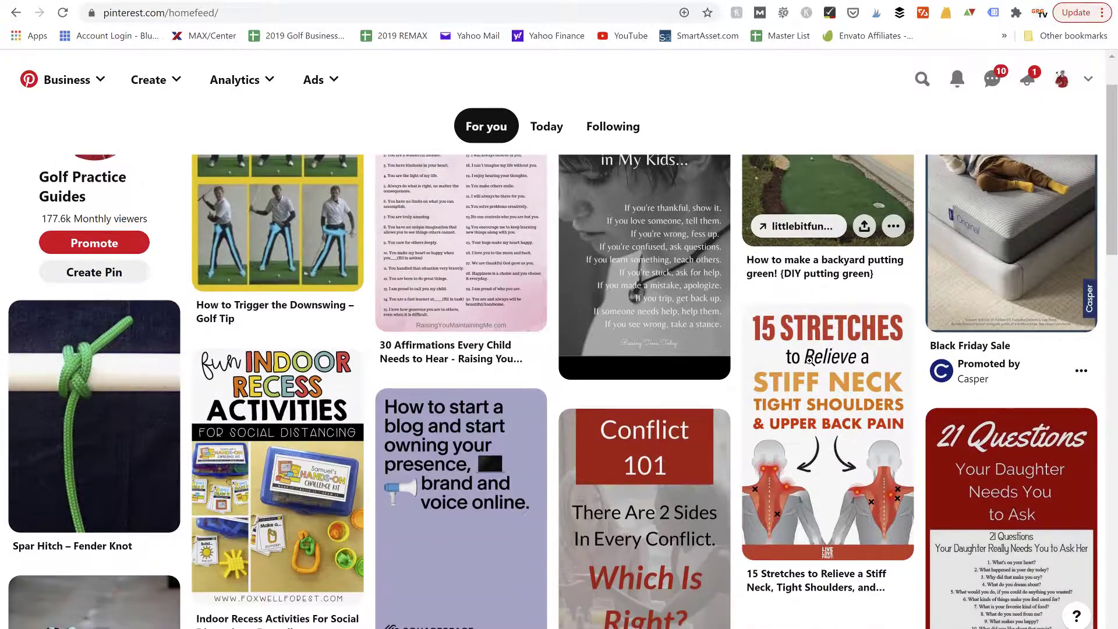
scroll(809, 359, down, 10)
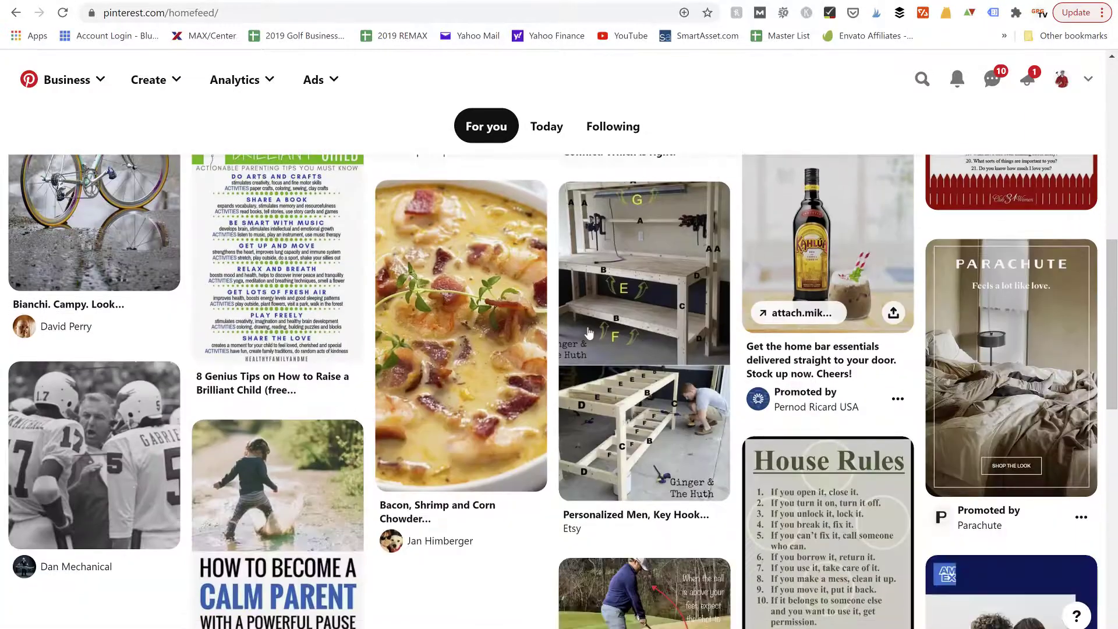
scroll(497, 403, down, 6)
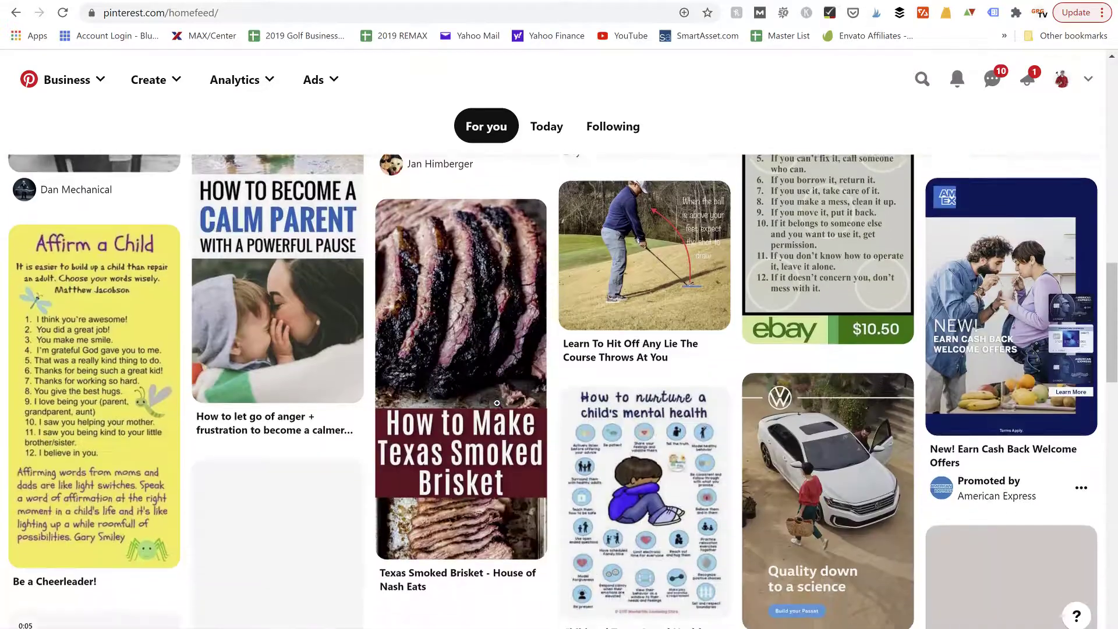
scroll(496, 403, down, 7)
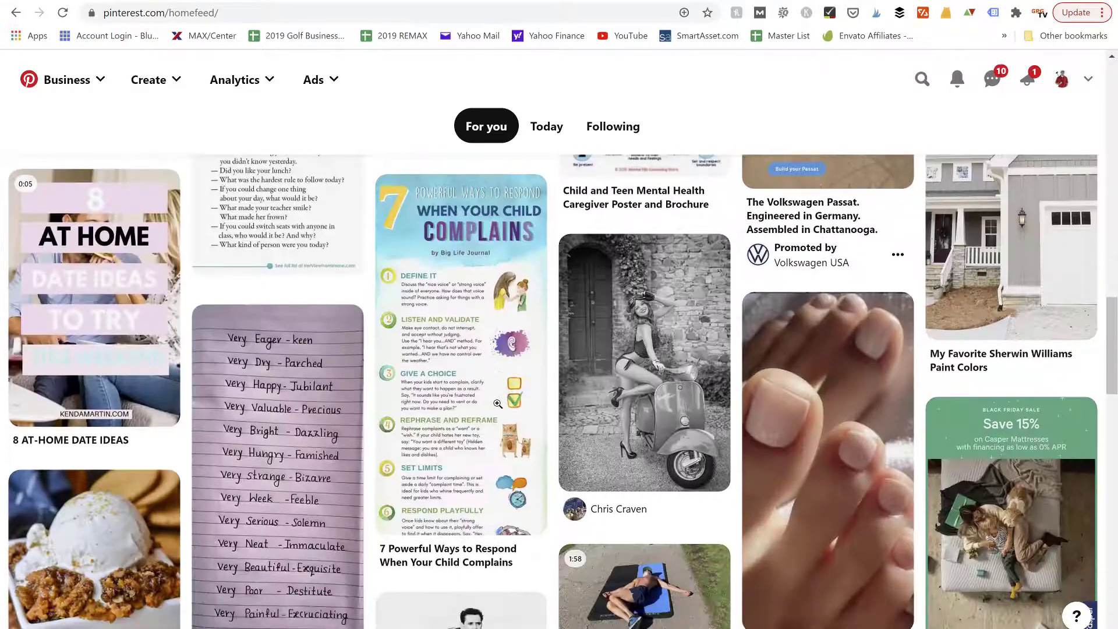
scroll(496, 403, down, 10)
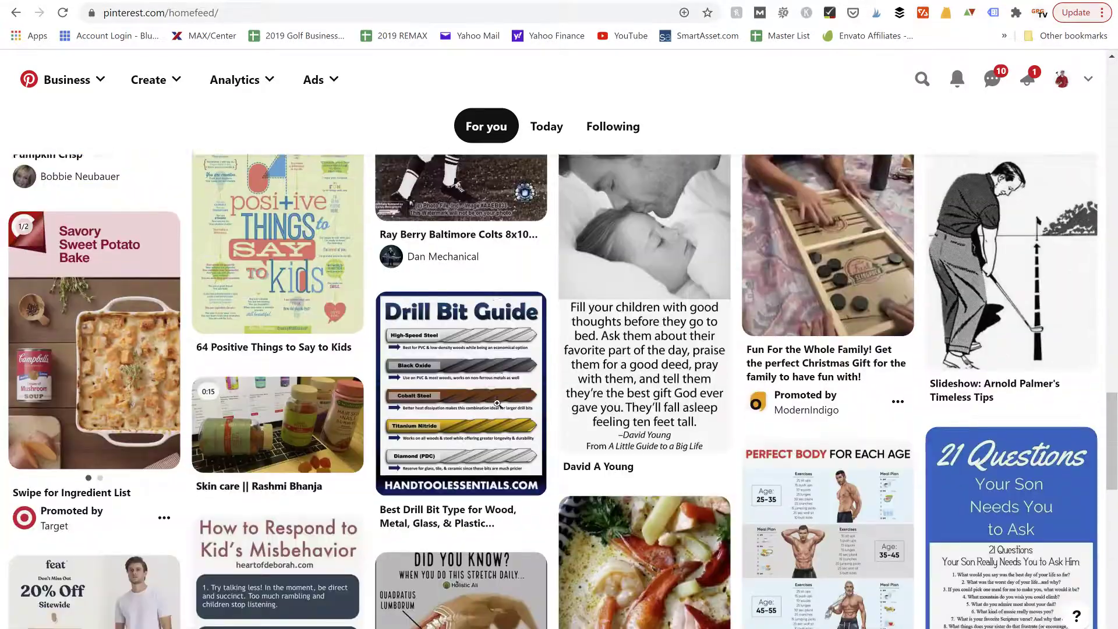
scroll(497, 403, down, 1)
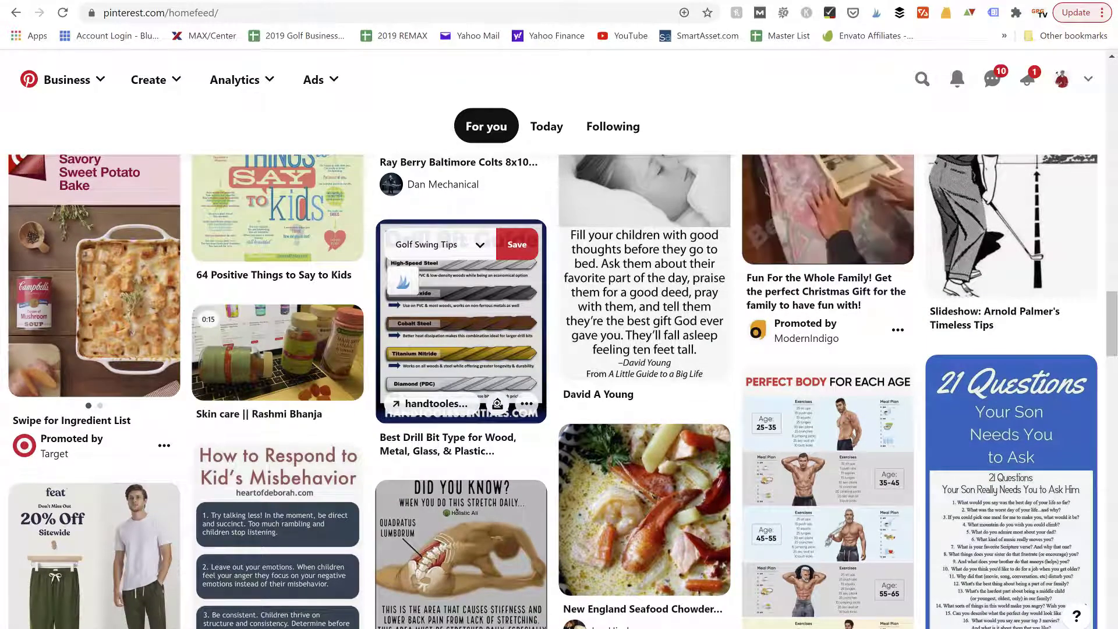
scroll(497, 403, up, 10)
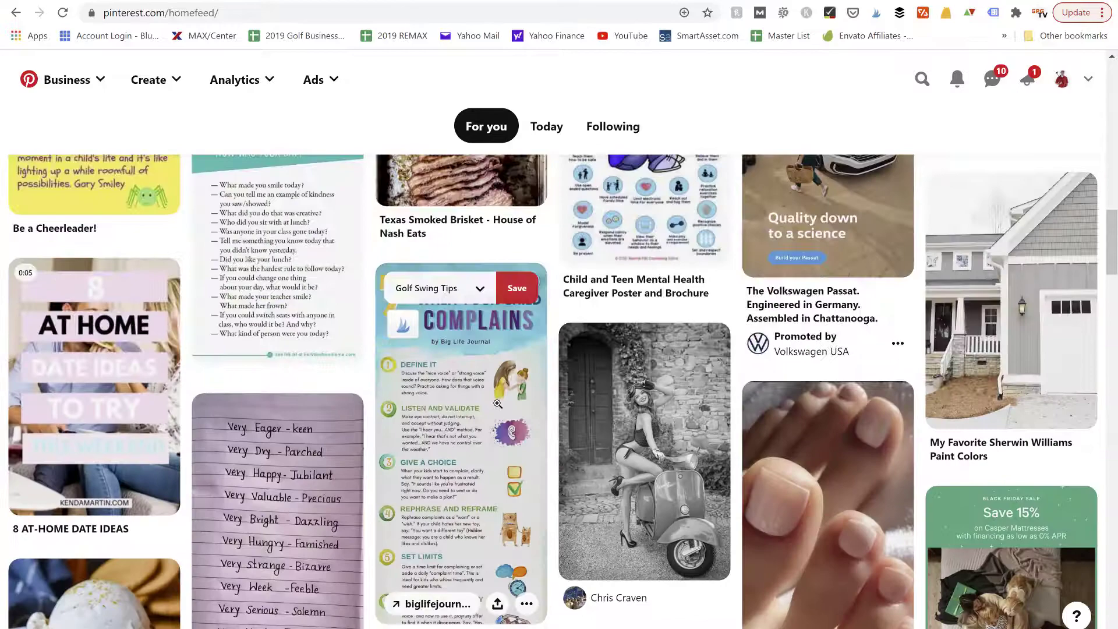
scroll(497, 403, up, 15)
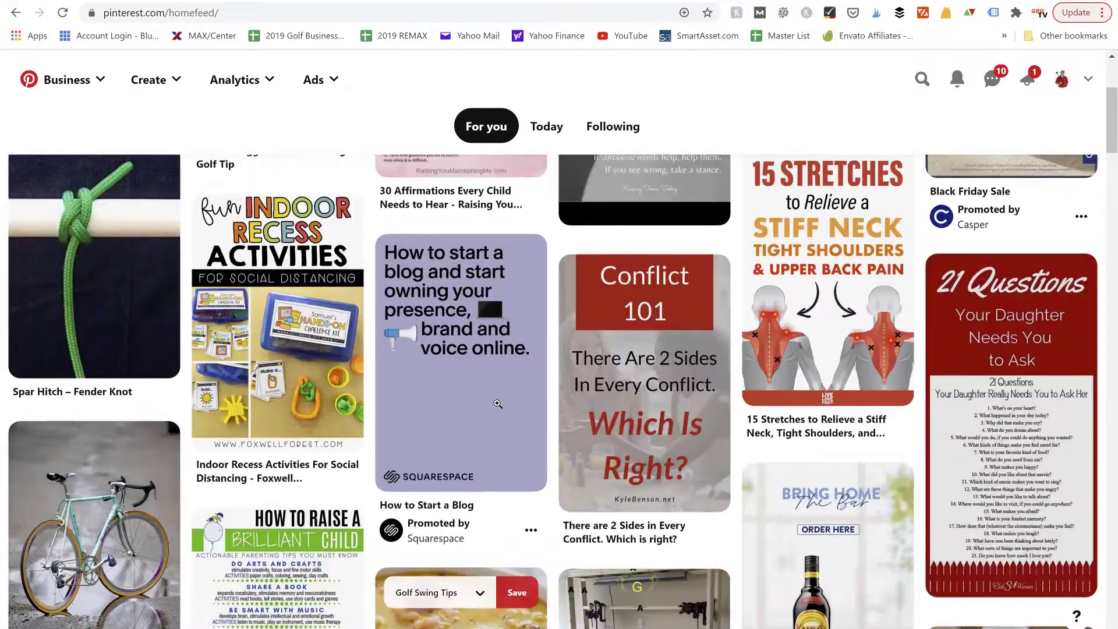
scroll(497, 402, up, 4)
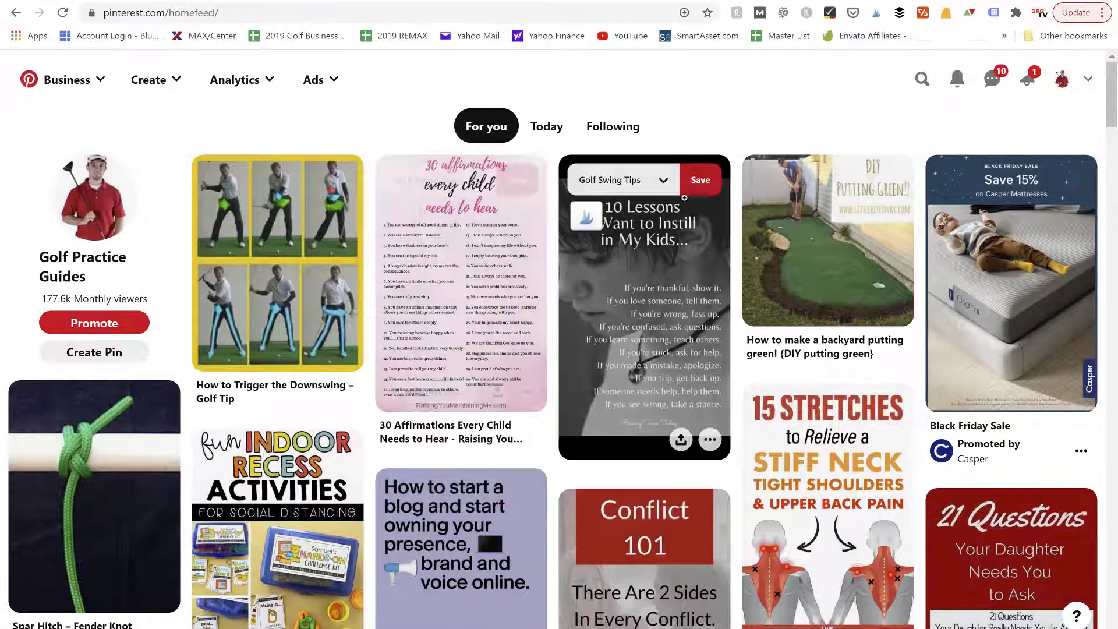